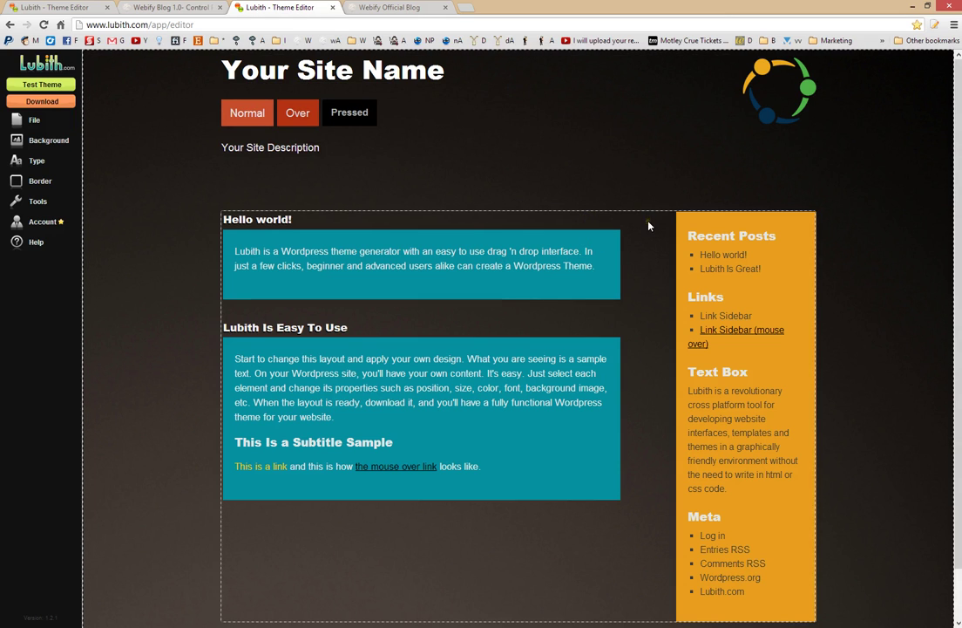
Step: Shift the header logo box a little left and resize it from its bottom-right corner
scroll(834, 562, down, 2)
scroll(827, 531, up, 2)
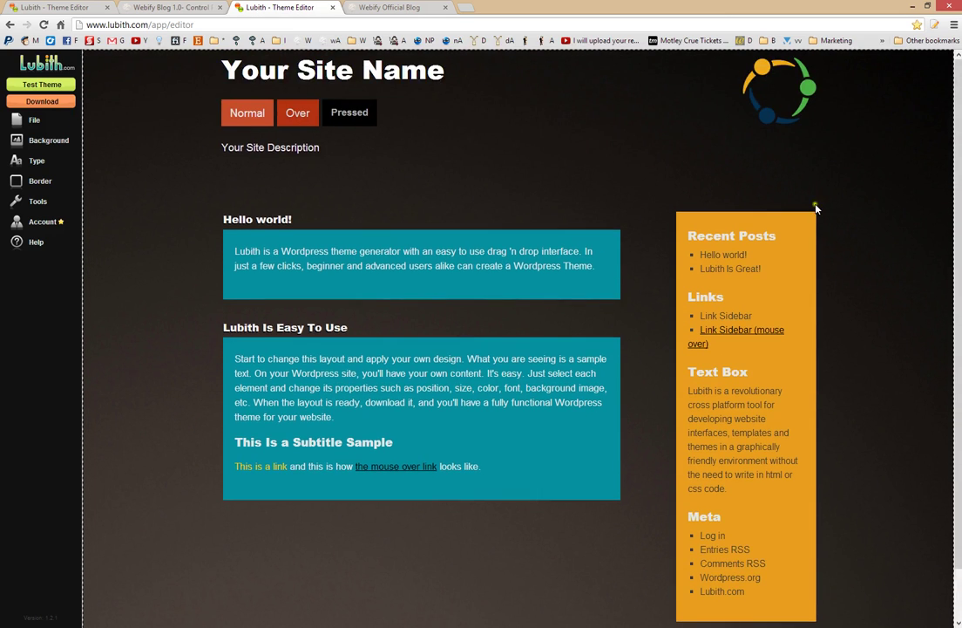
click(784, 88)
drag(784, 88, 633, 105)
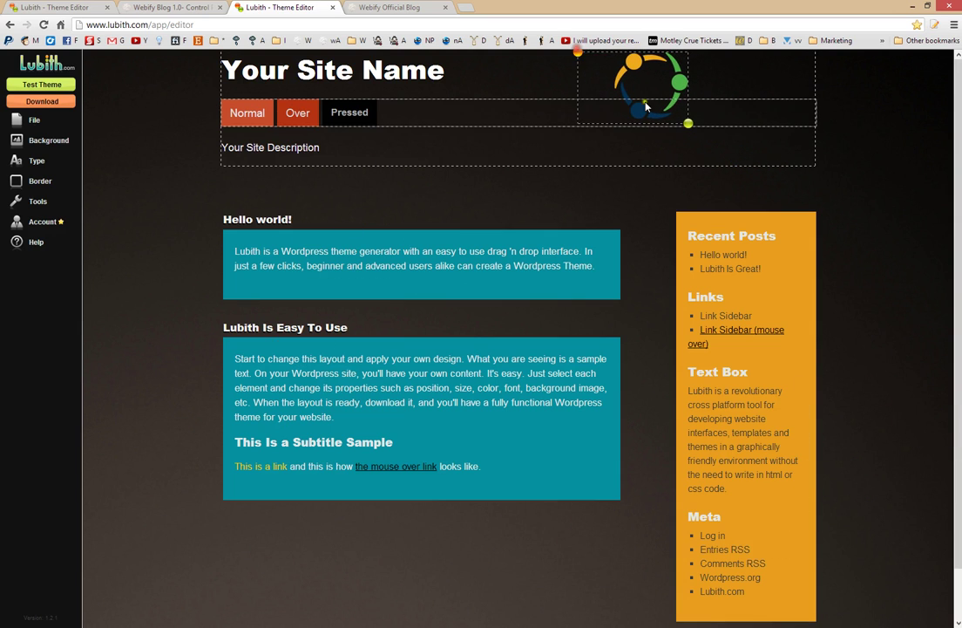
drag(686, 124, 777, 148)
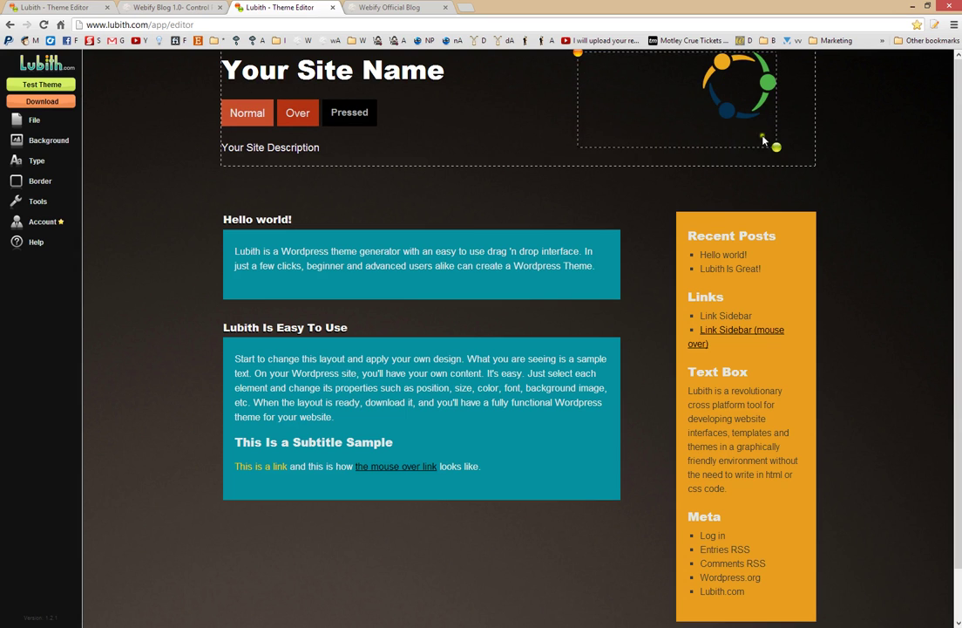
drag(777, 147, 766, 148)
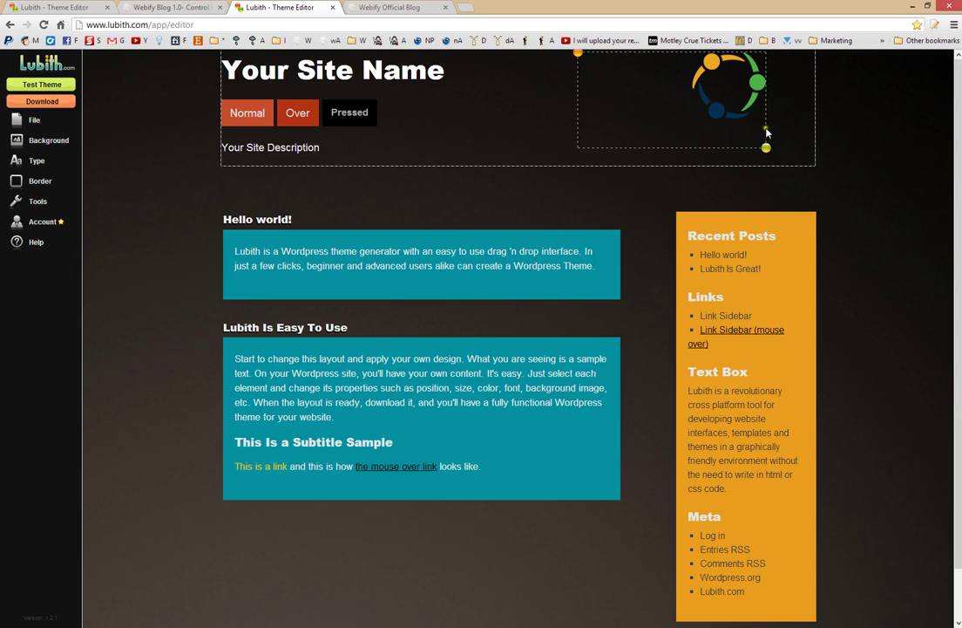
click(573, 72)
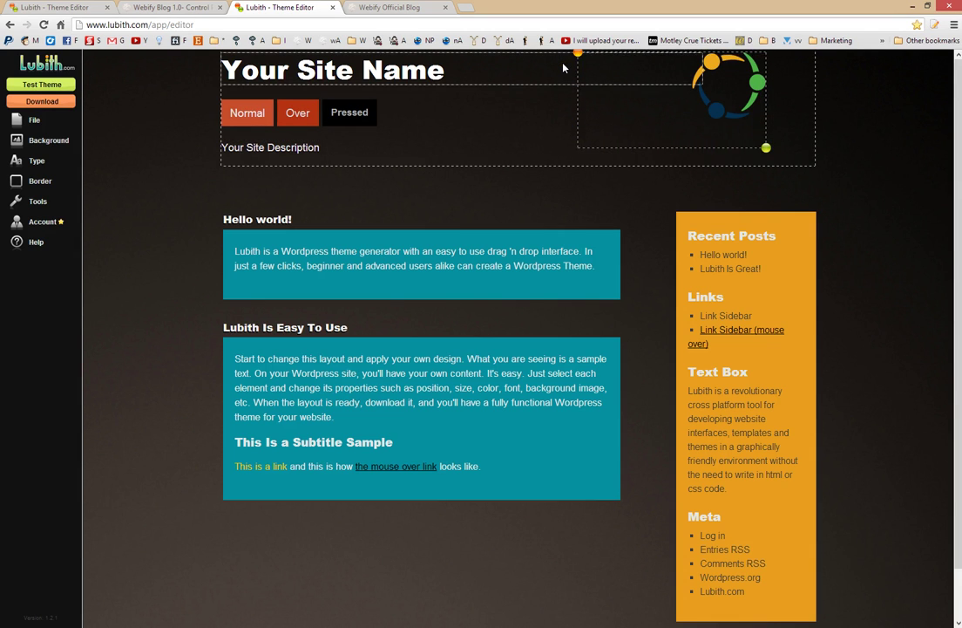
click(42, 146)
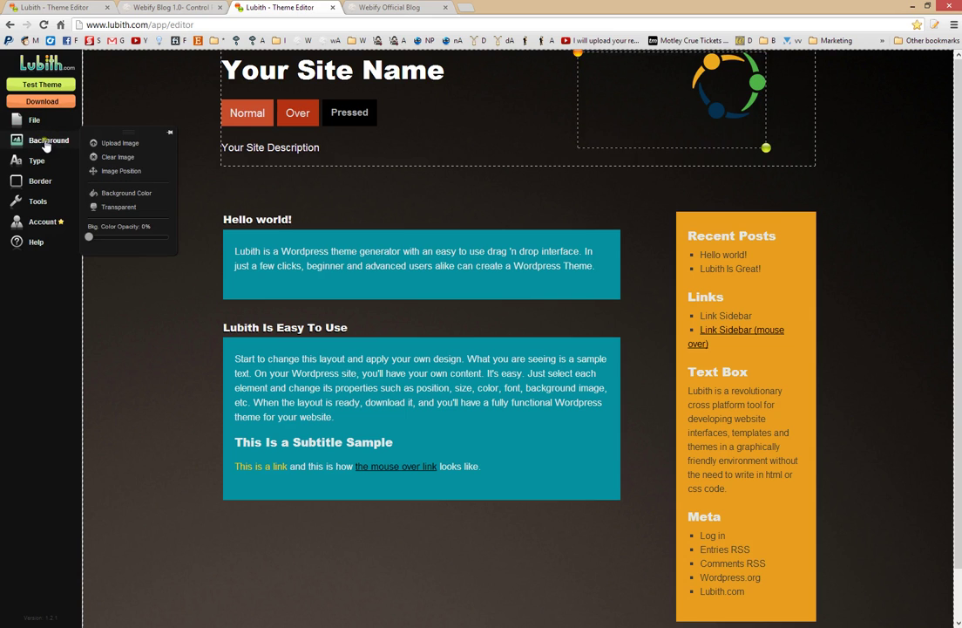
Step: Set the logo image's horizontal position to Center (50%) and apply it
click(111, 172)
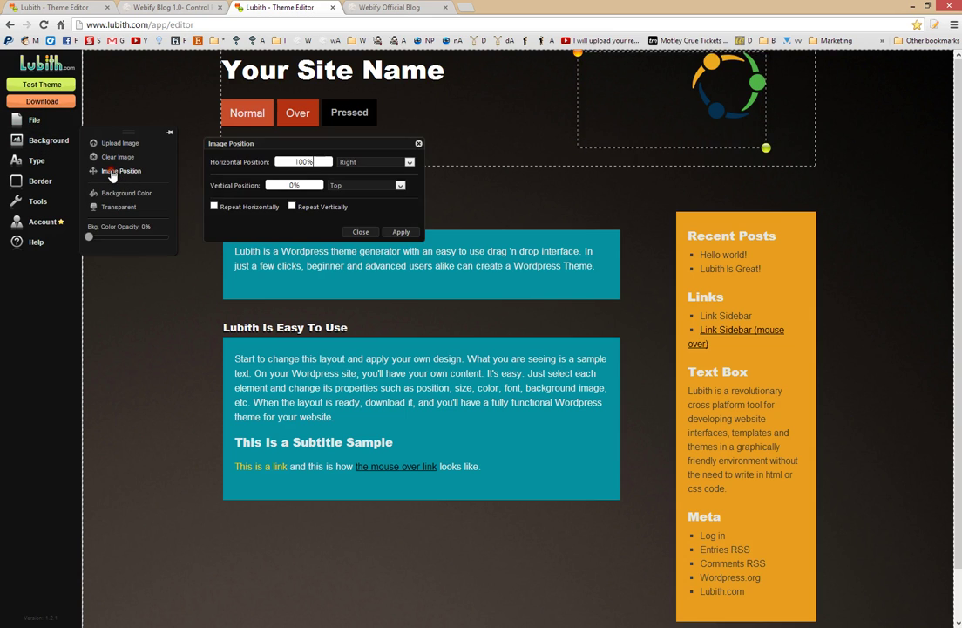
click(385, 164)
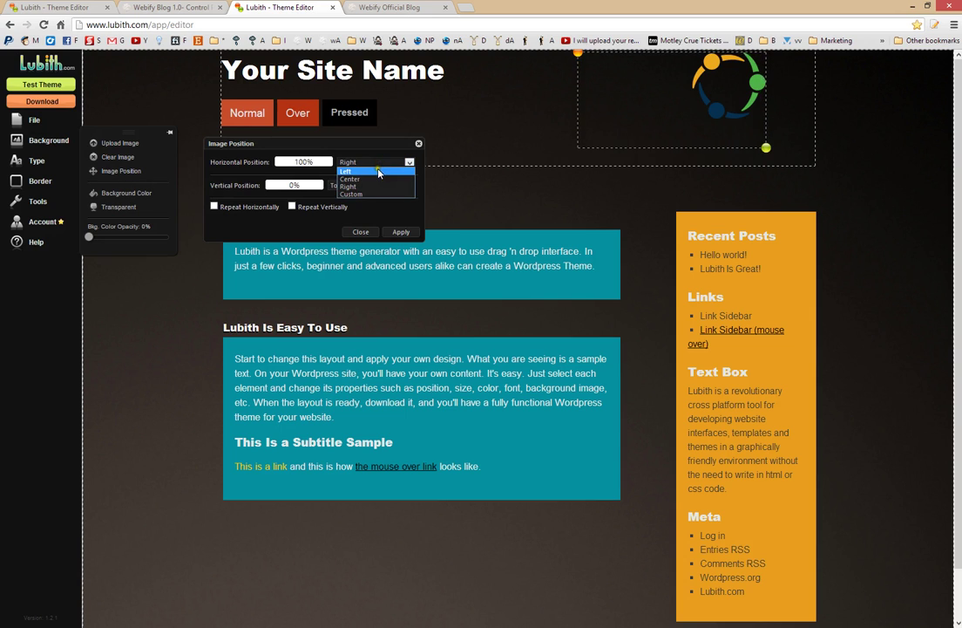
click(379, 170)
click(380, 163)
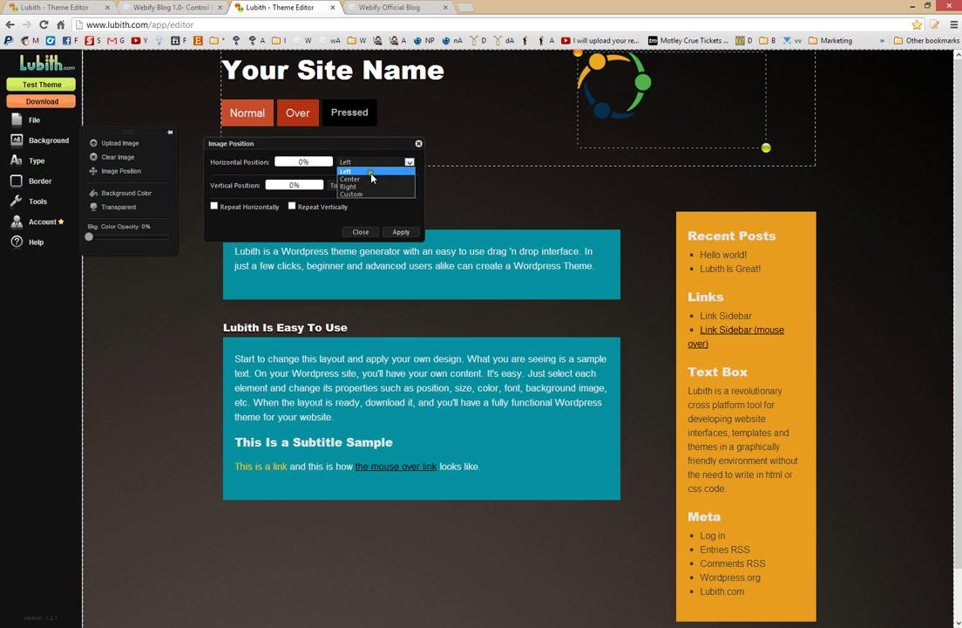
click(379, 174)
mouse_move(767, 148)
mouse_down()
mouse_move(652, 154)
mouse_move(778, 150)
mouse_up()
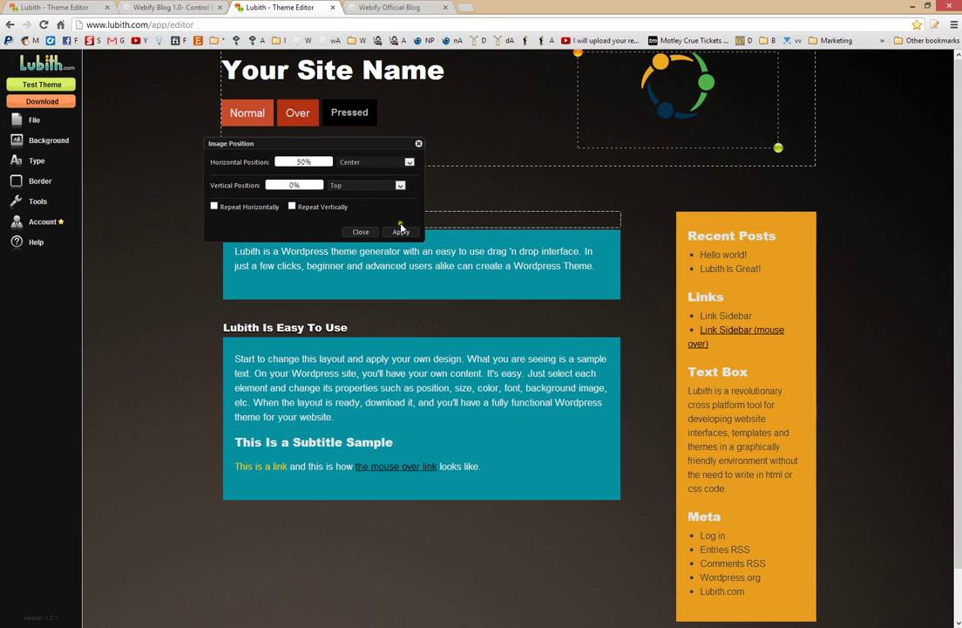
click(360, 232)
Step: Nudge the logo box slightly left and down, then reselect the logo
drag(577, 53, 568, 59)
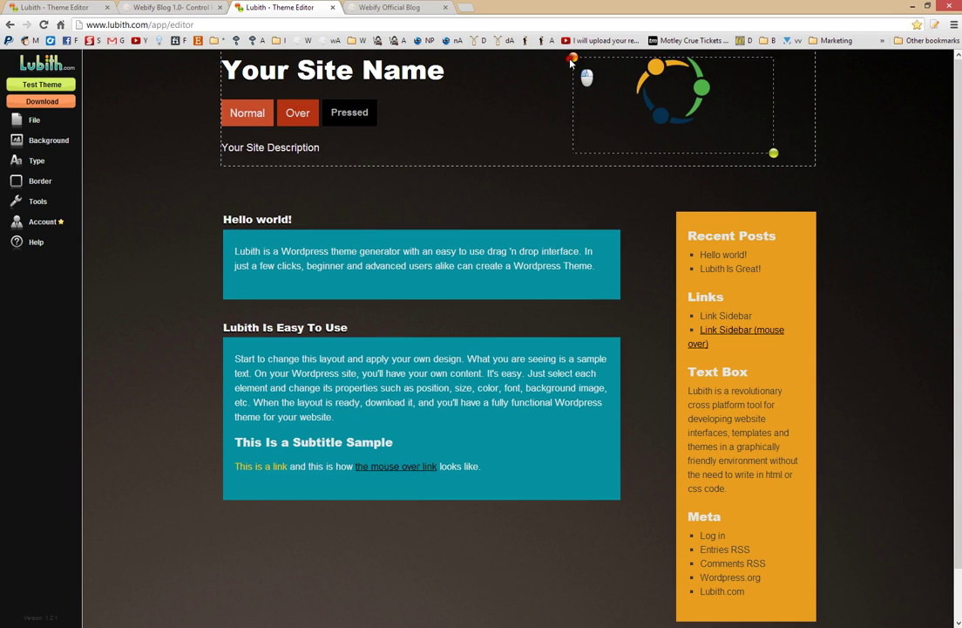
click(870, 172)
click(646, 91)
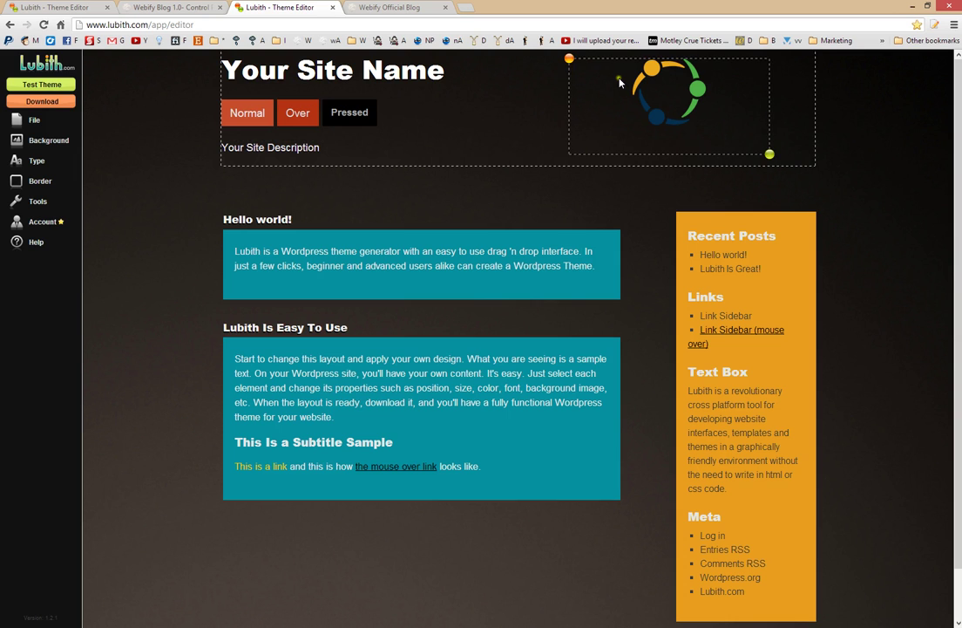
Step: Upload Jitbit-macro-recorder from the Desktop's Becoming PUA folder as the logo image
click(48, 143)
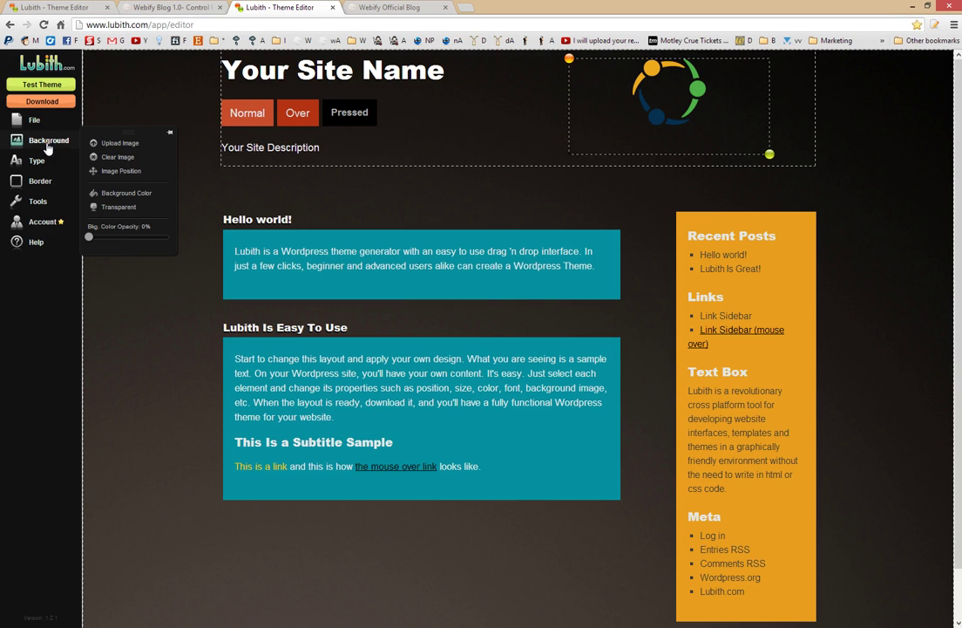
click(103, 143)
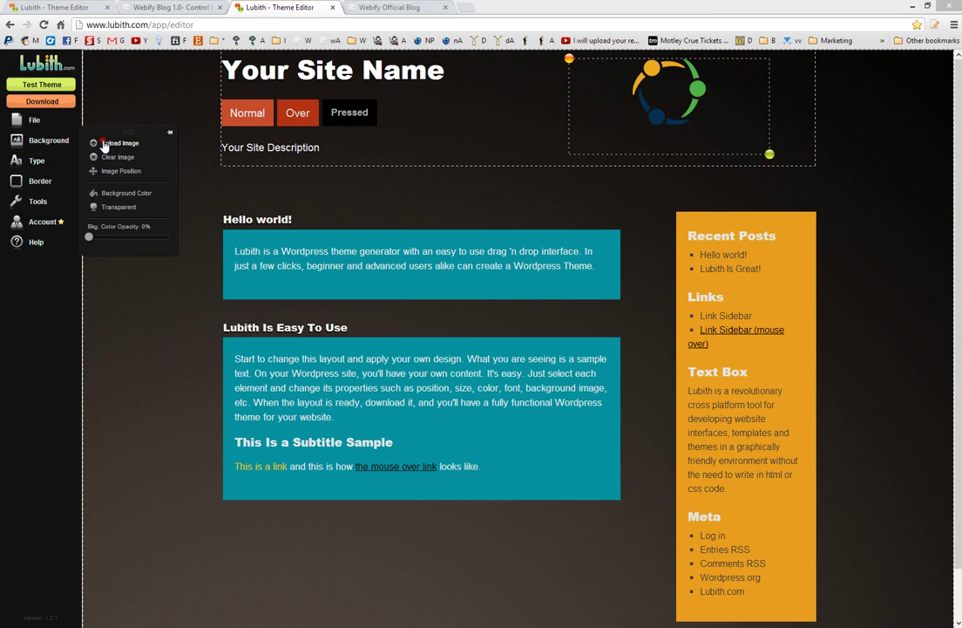
click(47, 82)
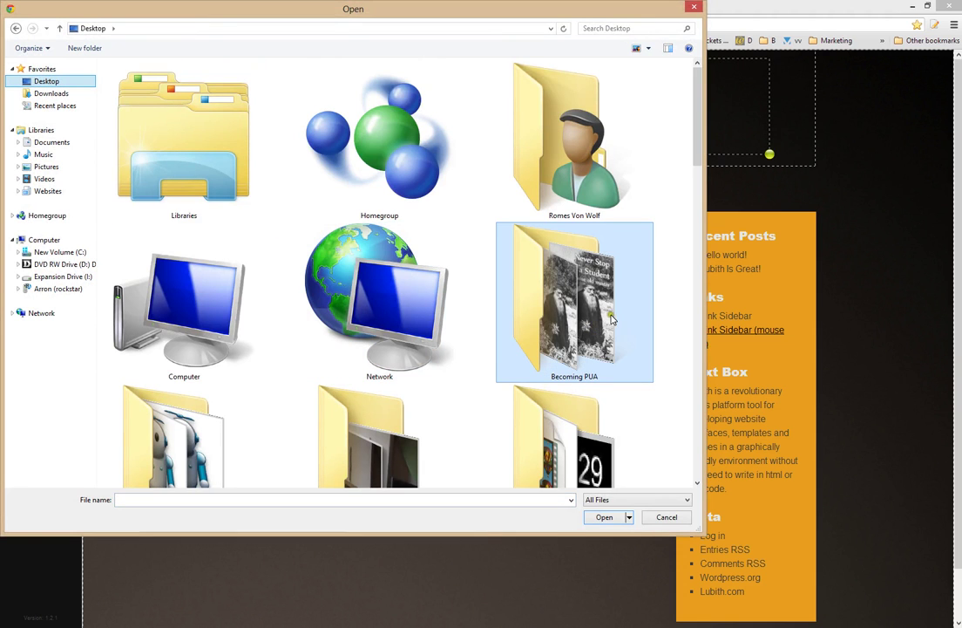
double_click(602, 319)
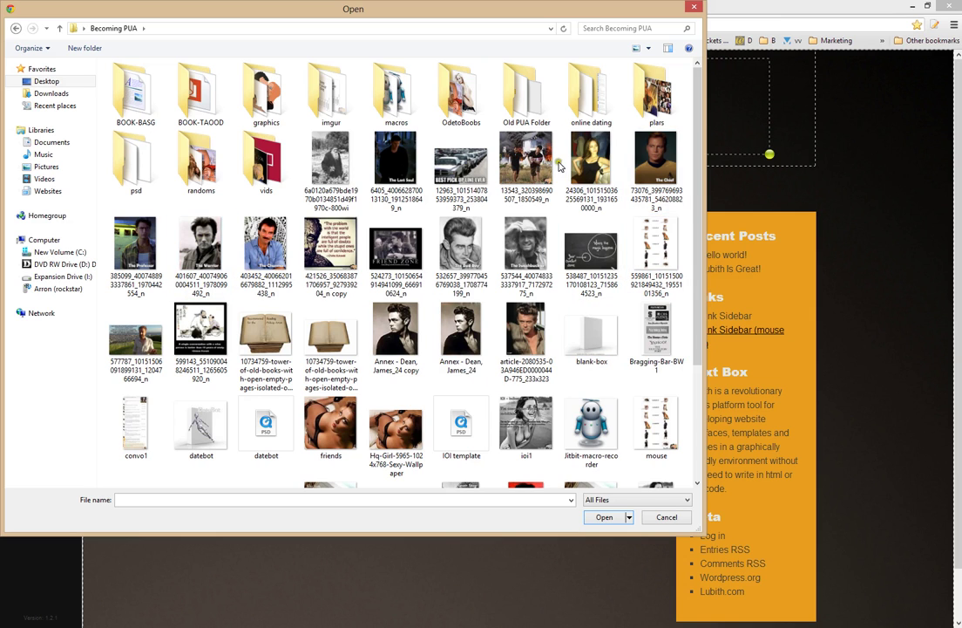
scroll(515, 246, down, 3)
double_click(600, 290)
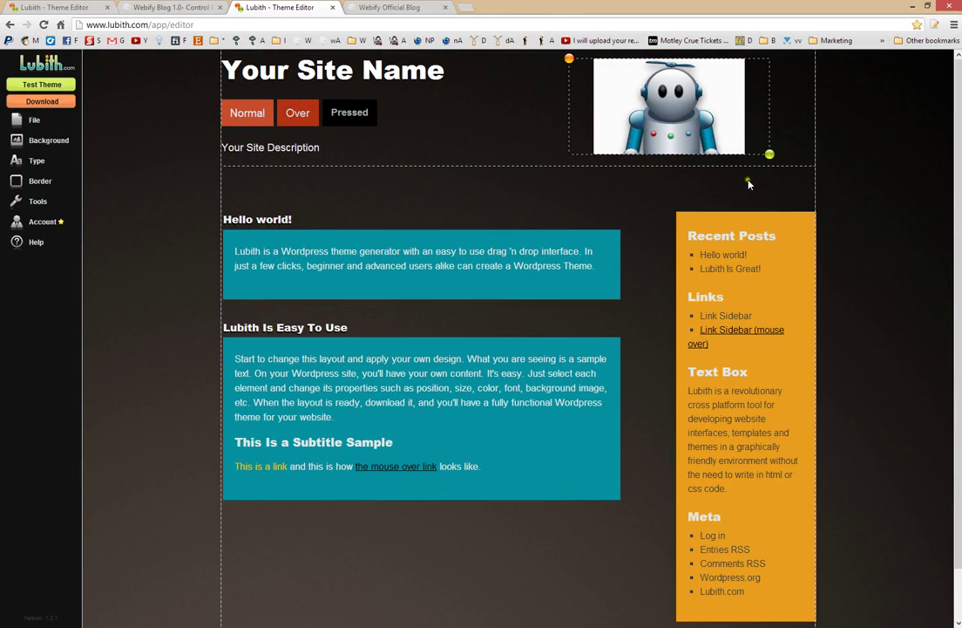
Step: Enlarge the robot image box to show the whole robot and place it in the header's top-right corner
drag(764, 149, 736, 207)
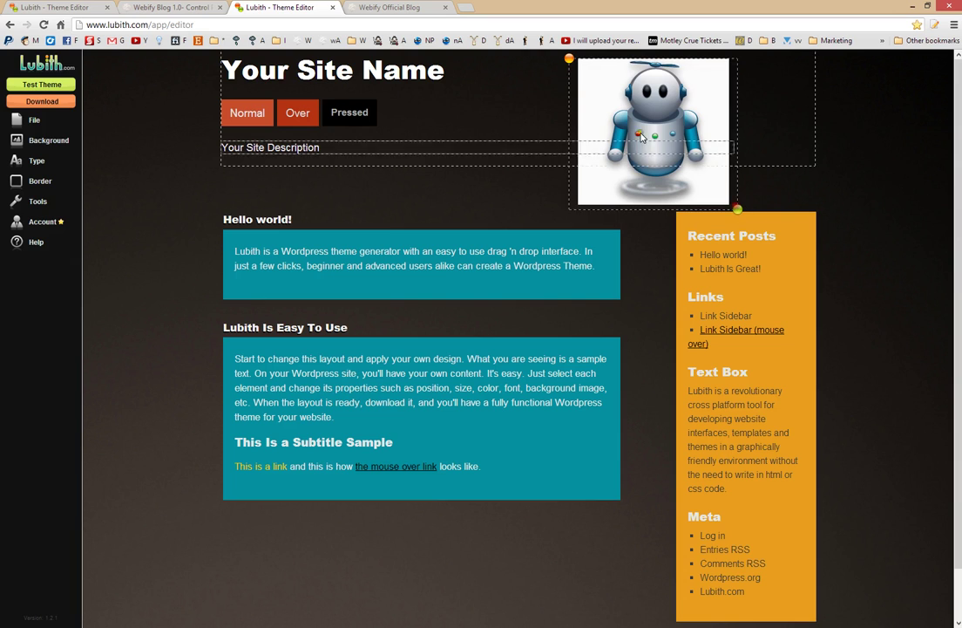
drag(565, 61, 658, 24)
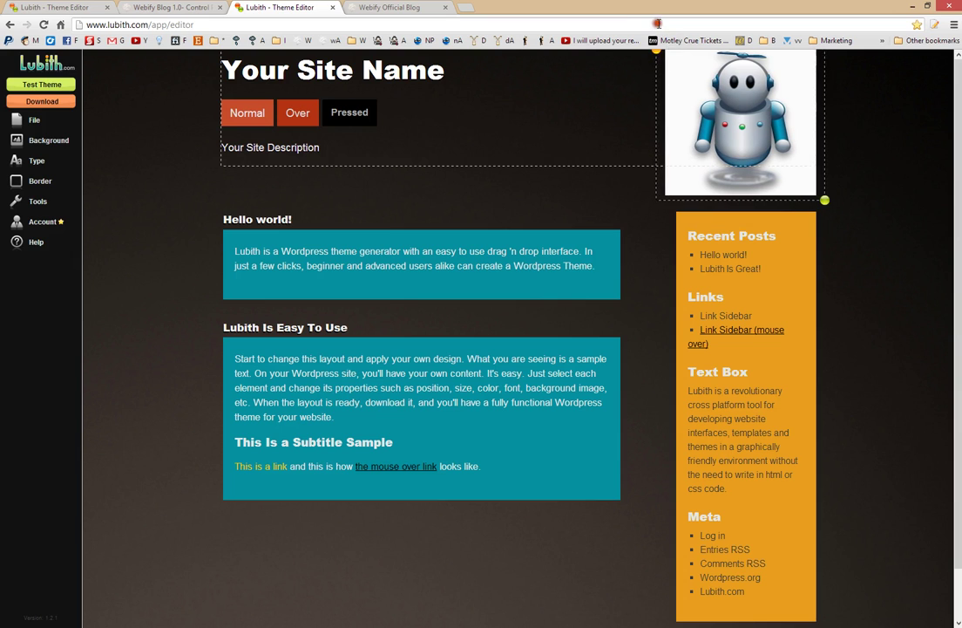
click(863, 264)
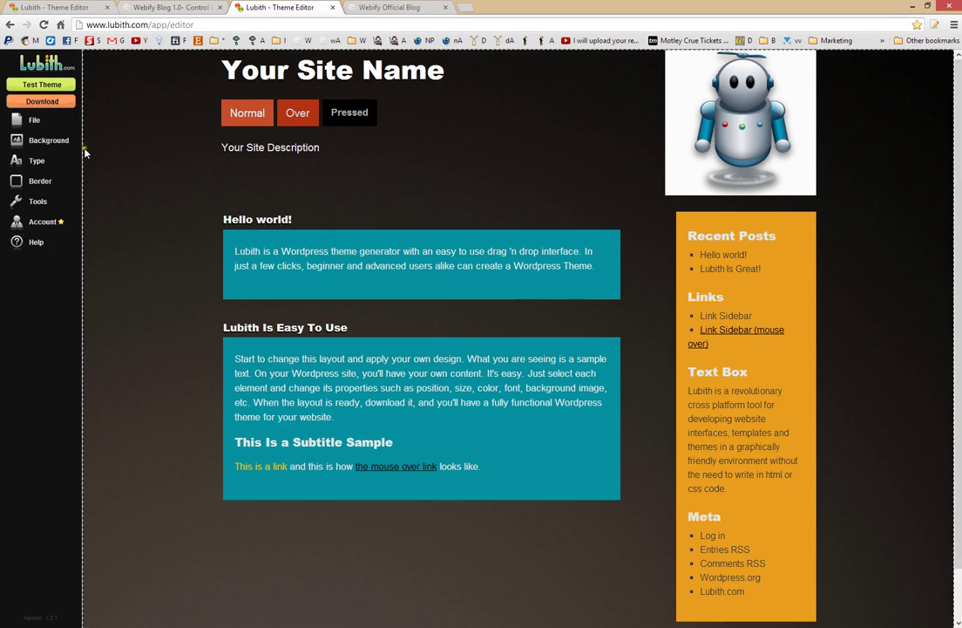
click(55, 146)
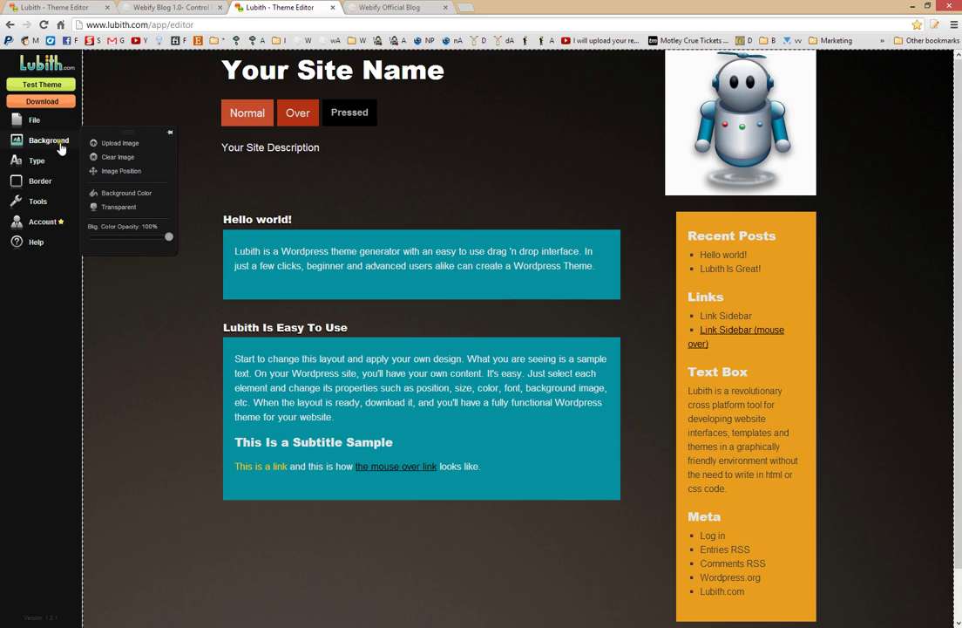
Step: Change the page background colour to a near-white shade in the Background Color picker
click(173, 448)
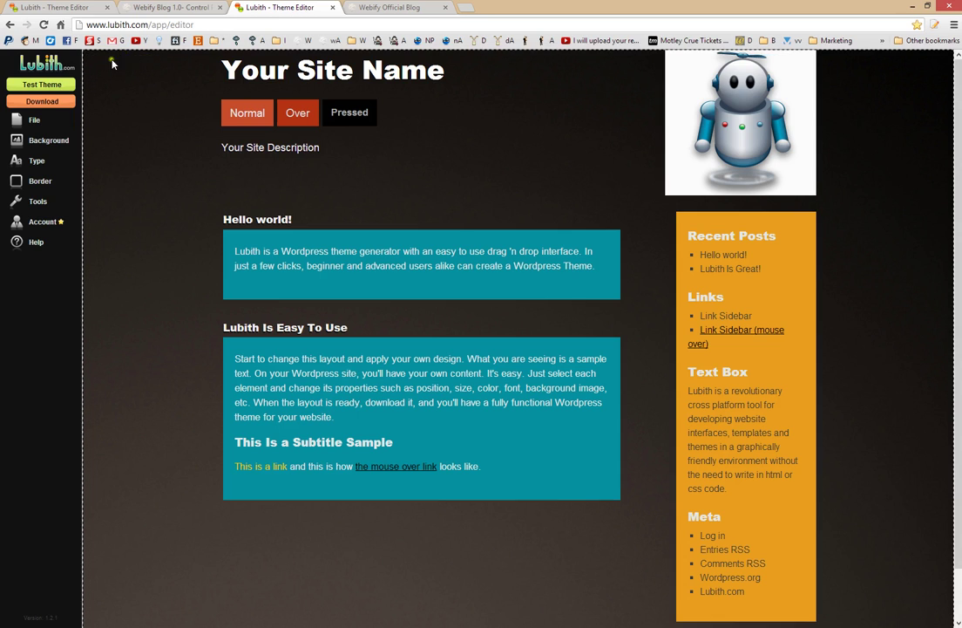
mouse_move(52, 141)
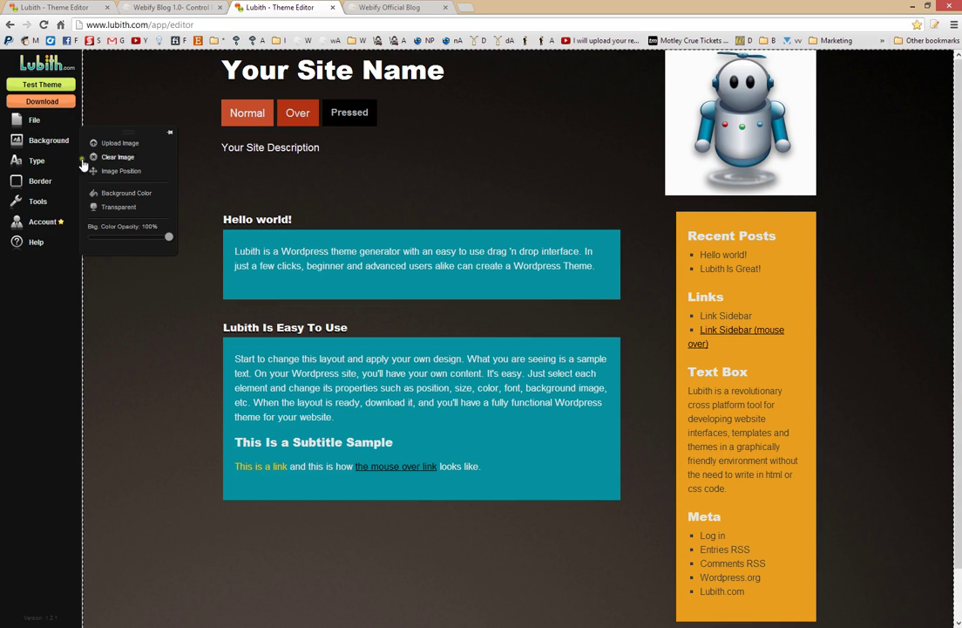
click(127, 193)
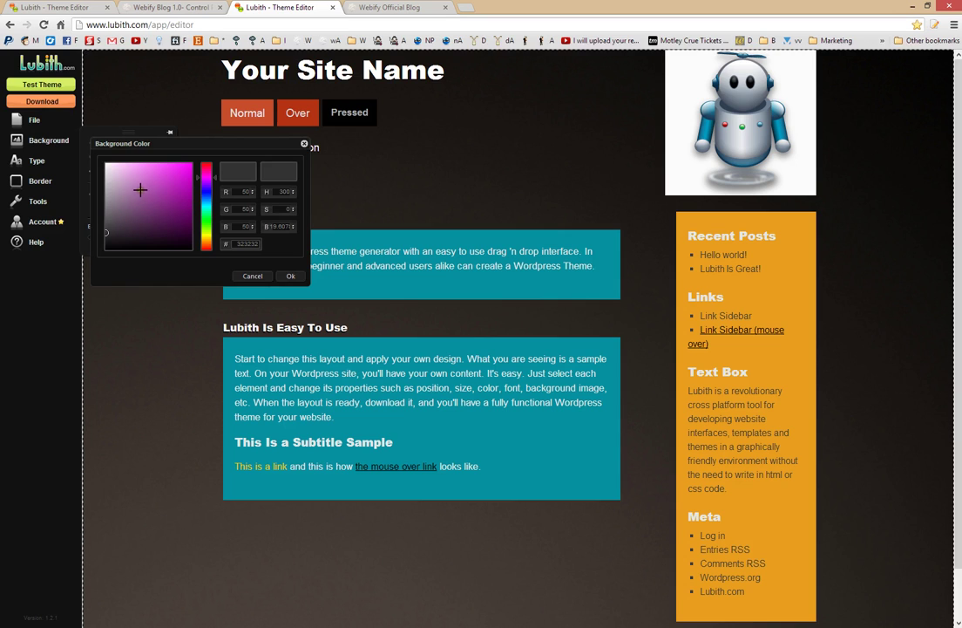
mouse_move(117, 180)
mouse_down()
mouse_move(92, 165)
mouse_move(108, 122)
mouse_move(143, 198)
mouse_move(100, 119)
mouse_up()
click(284, 277)
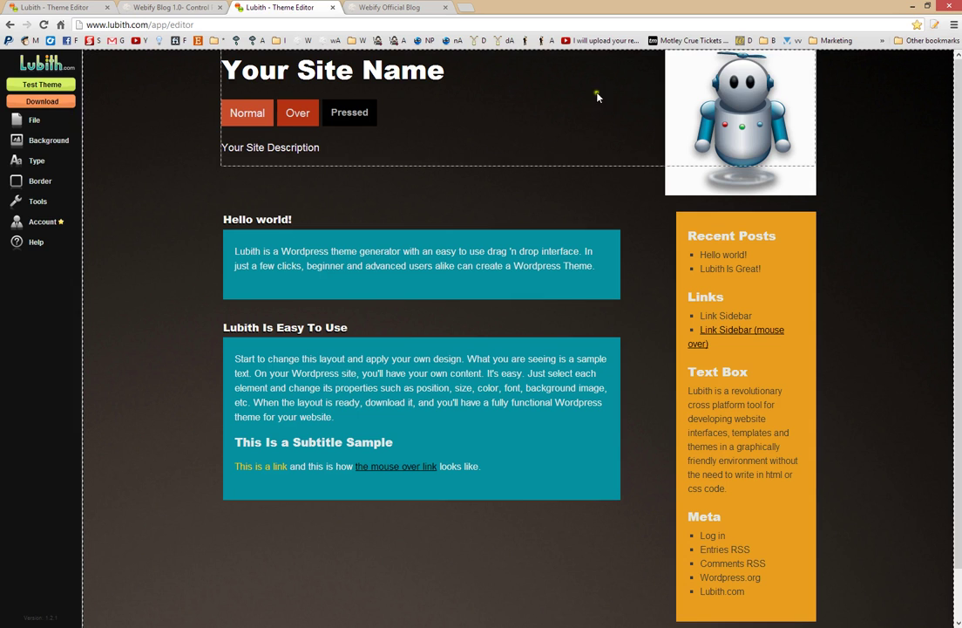
click(52, 143)
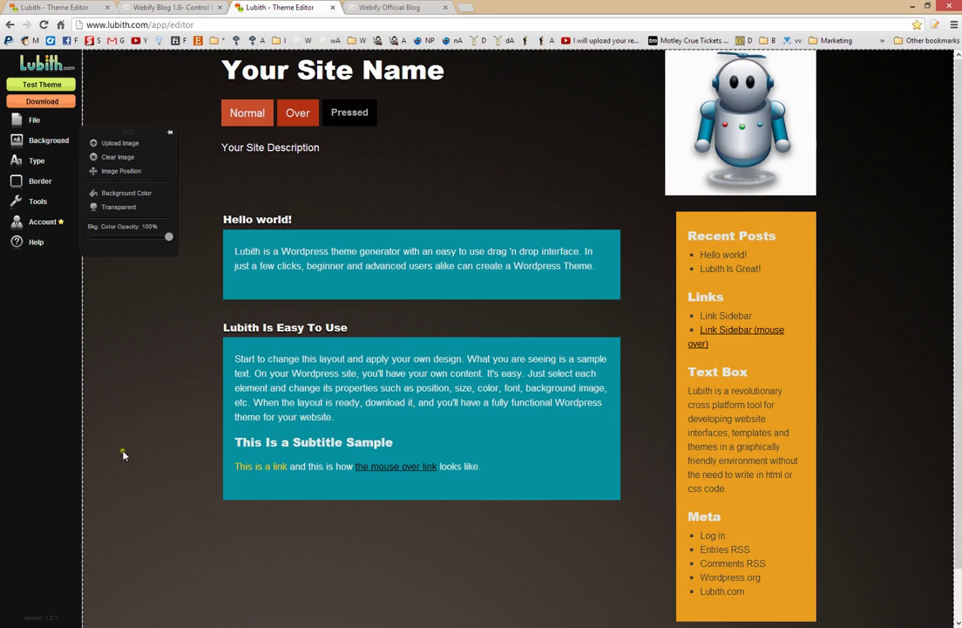
Step: Clear the page background image and set the background colour to grey #575757 (RGB 87, 87, 87)
click(53, 146)
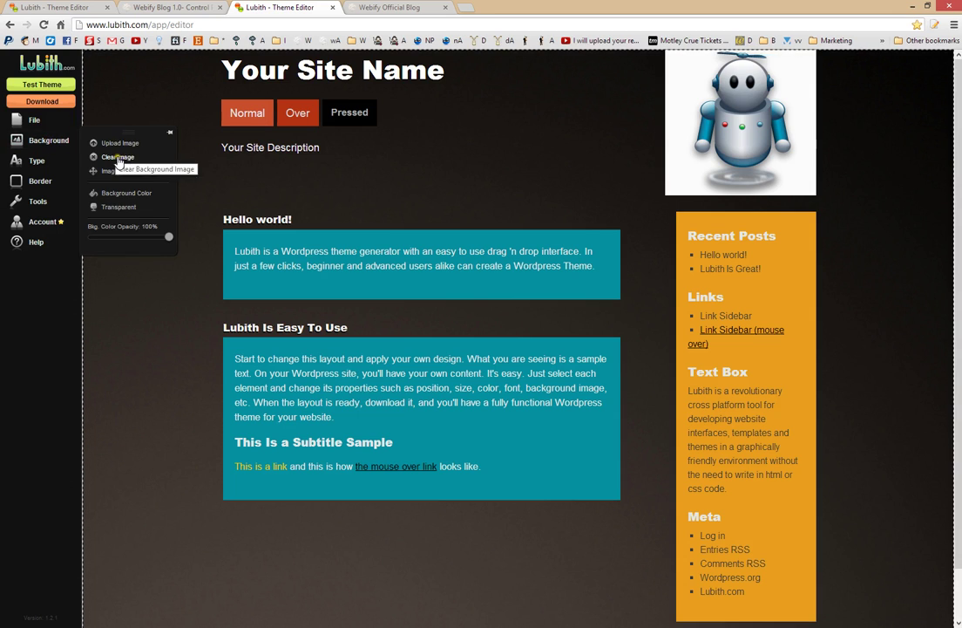
click(119, 158)
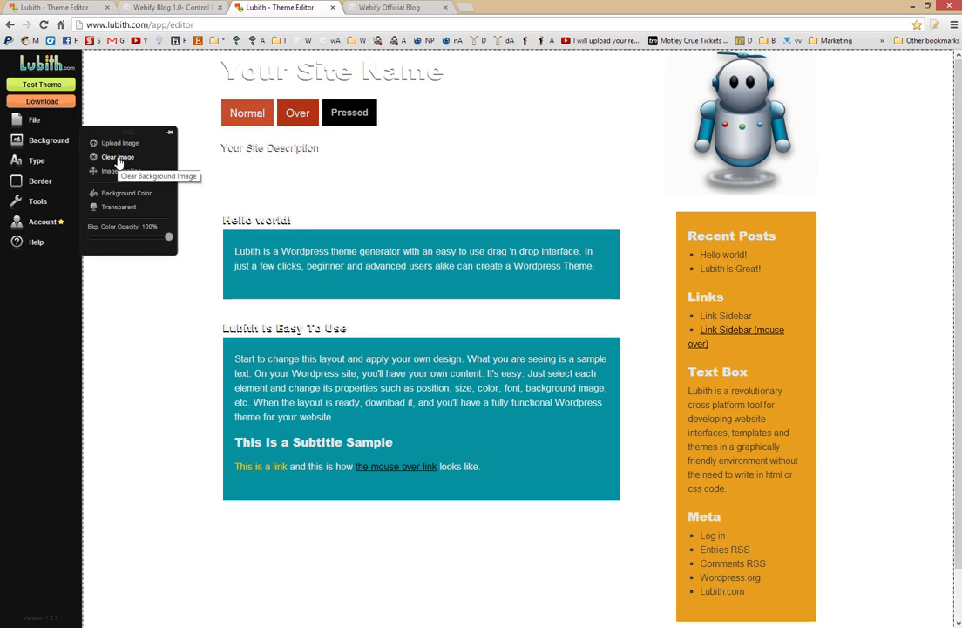
mouse_move(78, 144)
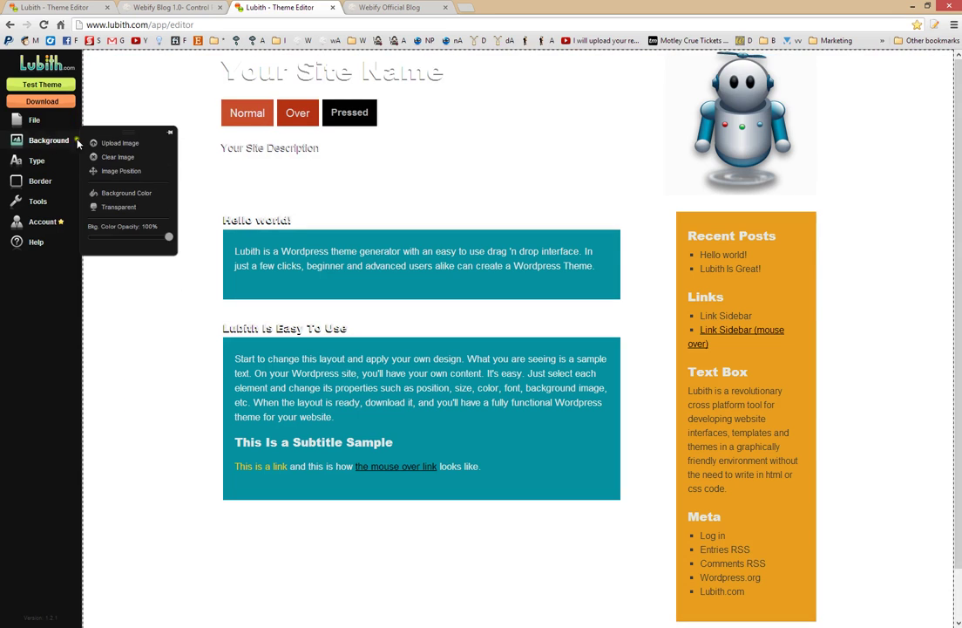
click(115, 191)
click(136, 192)
drag(148, 217, 168, 192)
drag(183, 198, 42, 224)
click(208, 196)
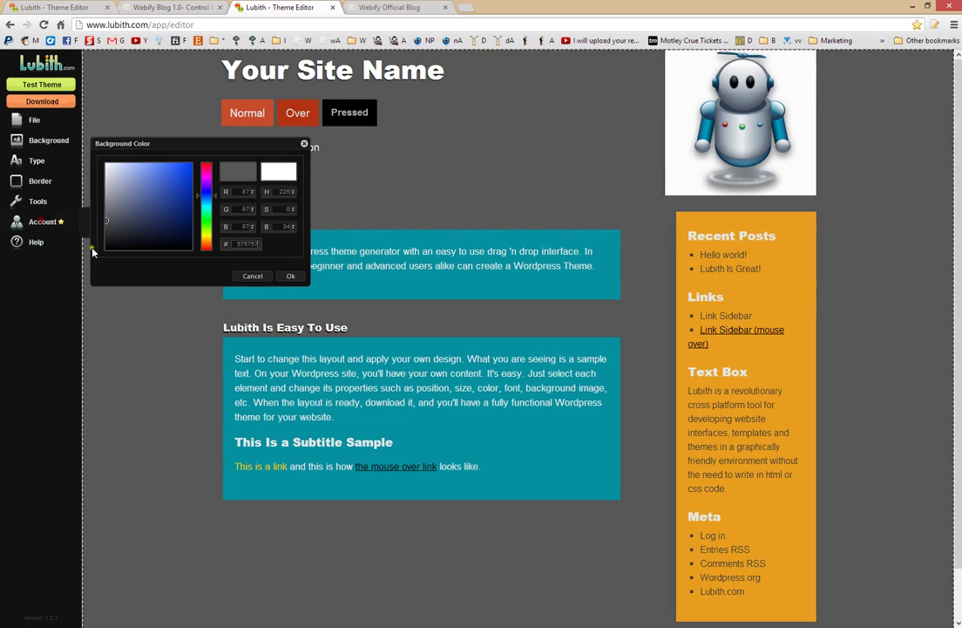
click(280, 275)
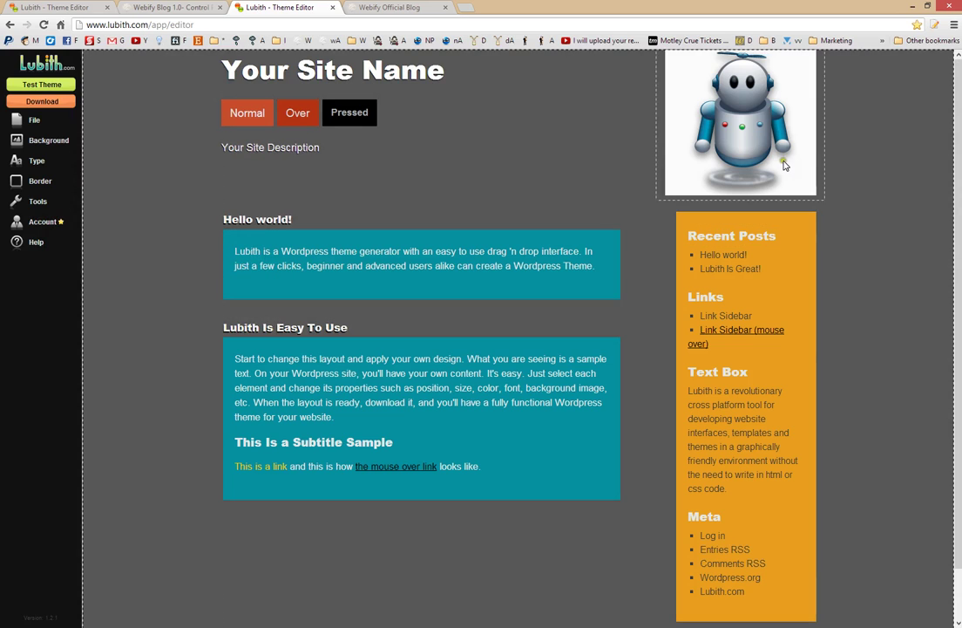
Step: Resize the robot image and shift it right to line up with the orange sidebar's edge
drag(807, 203, 789, 202)
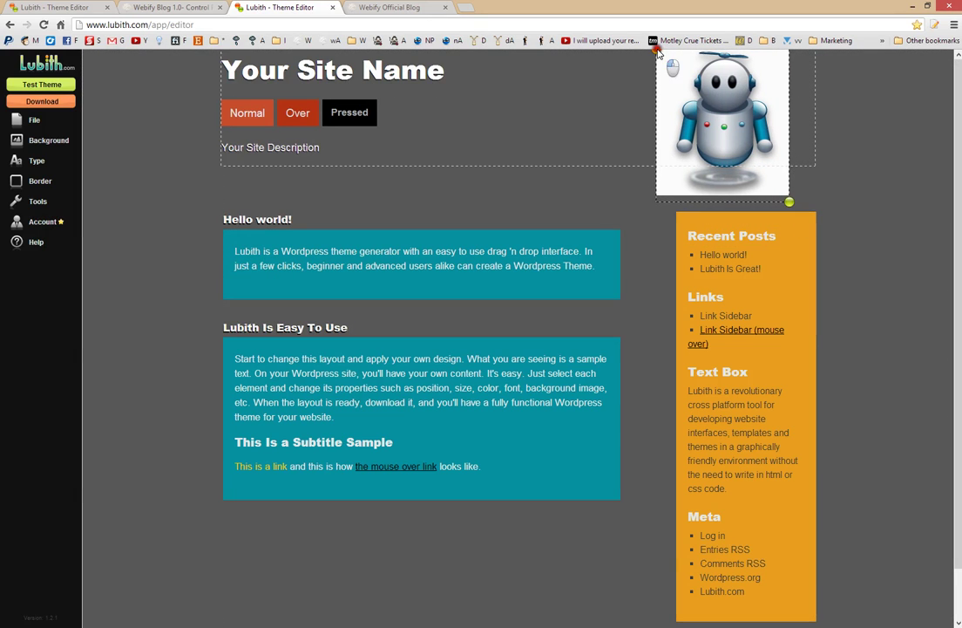
drag(658, 50, 678, 41)
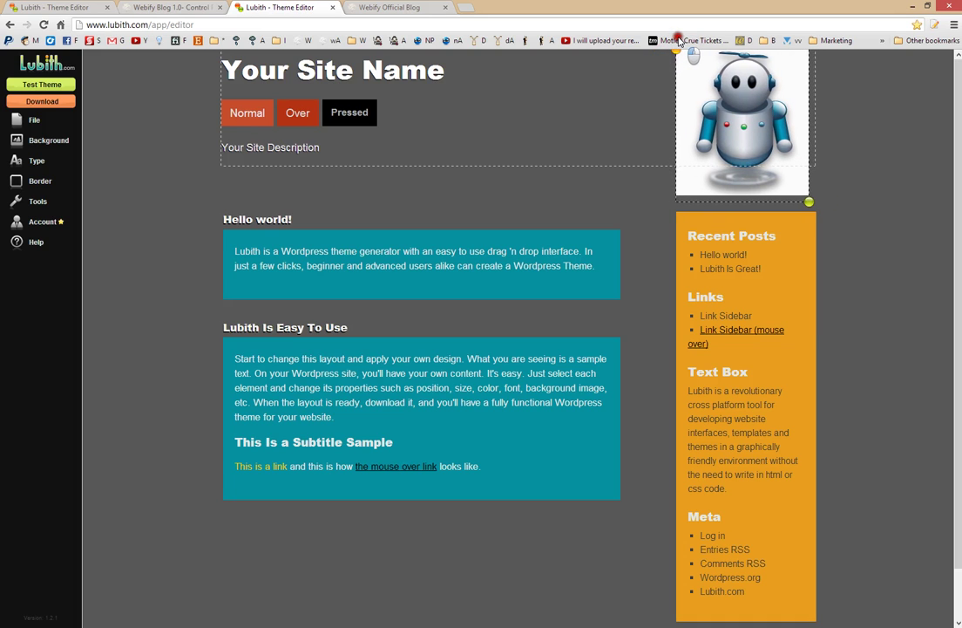
mouse_move(808, 202)
mouse_down()
mouse_move(819, 195)
mouse_move(819, 205)
mouse_up()
click(829, 215)
Step: Reselect the robot image and bring up the Tools options for it
click(683, 88)
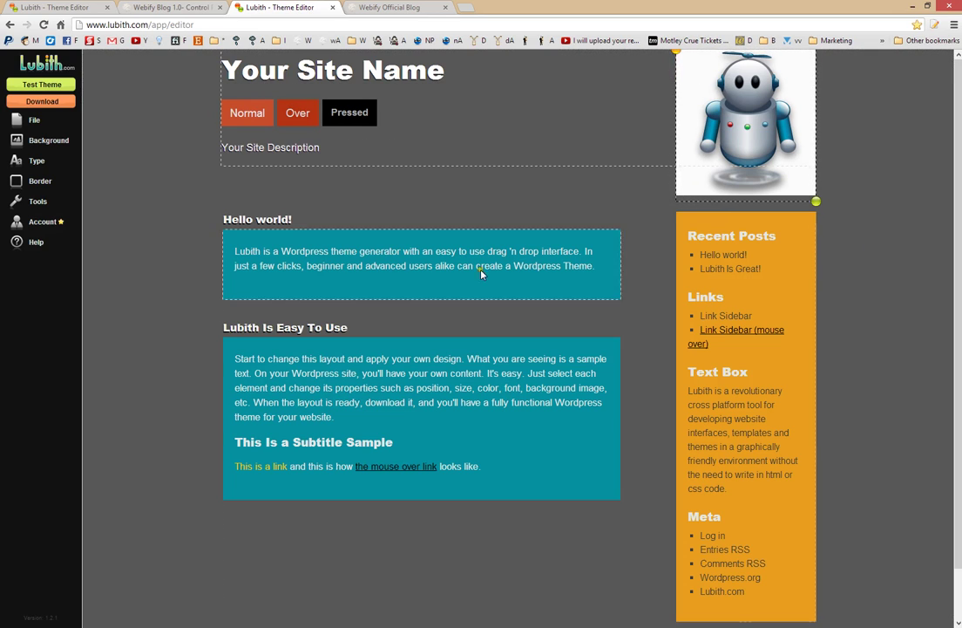
click(41, 203)
click(707, 52)
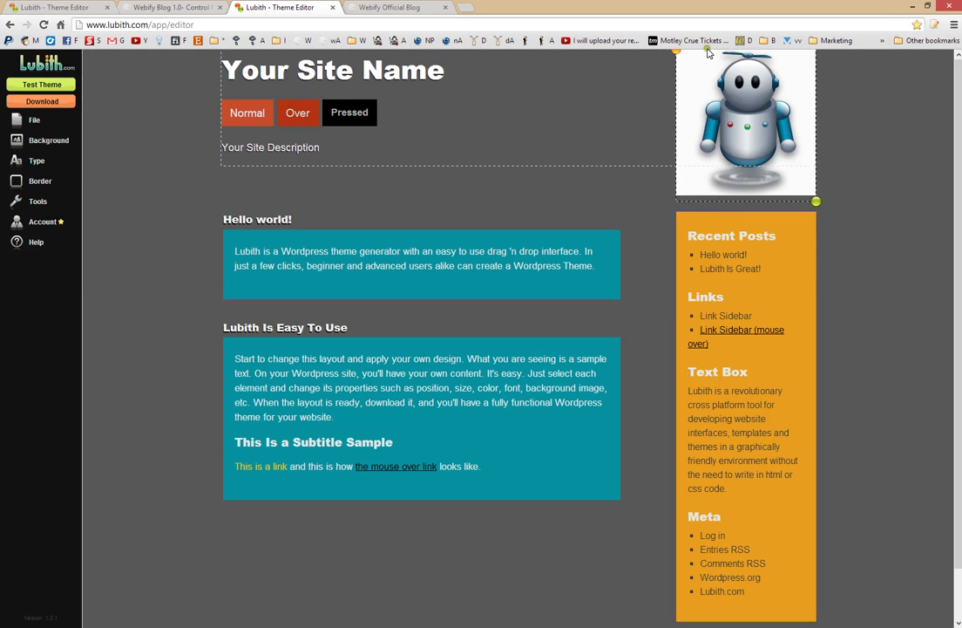
click(34, 202)
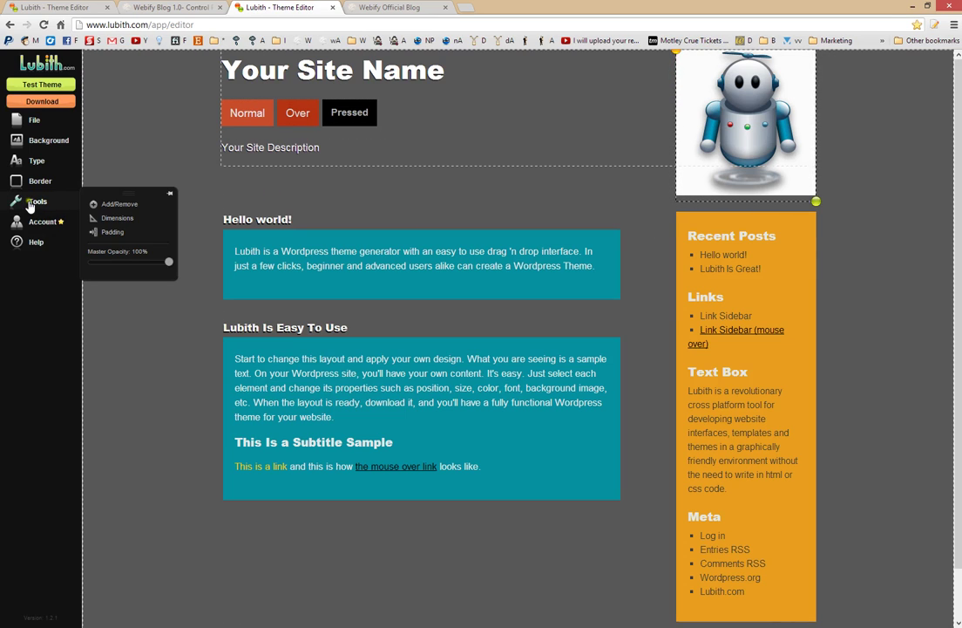
click(121, 217)
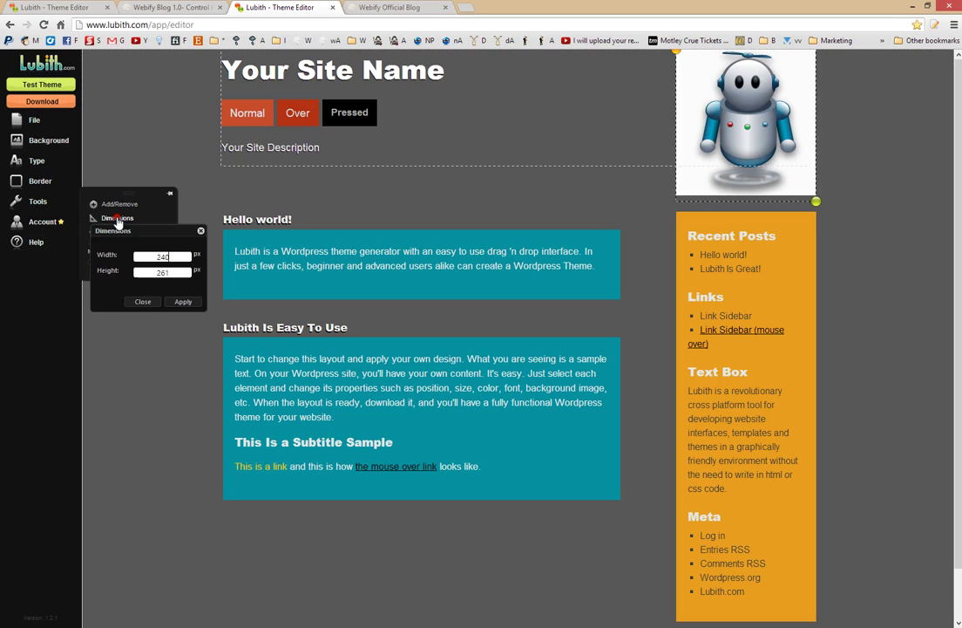
click(158, 256)
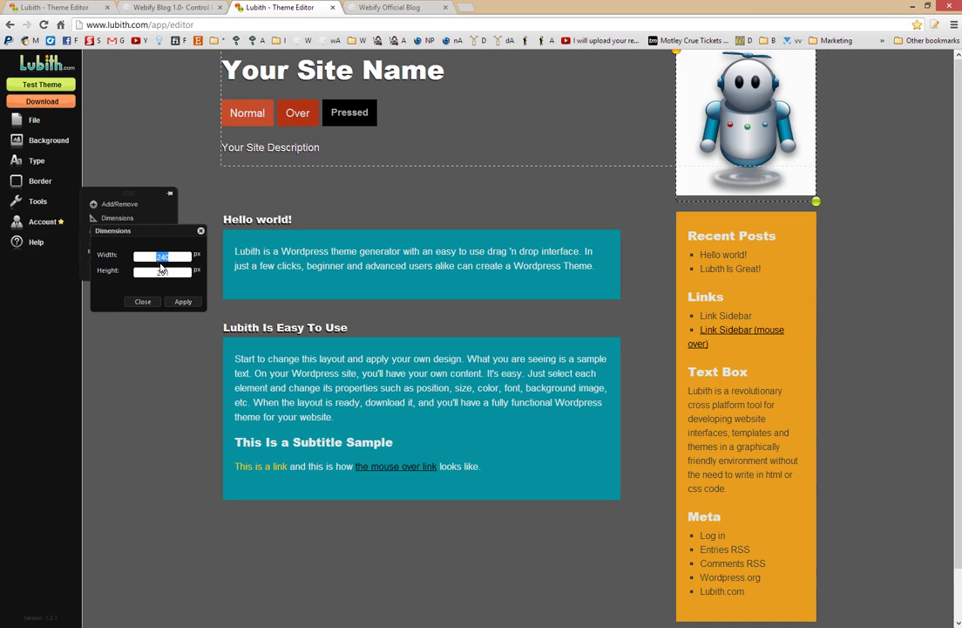
text(100)
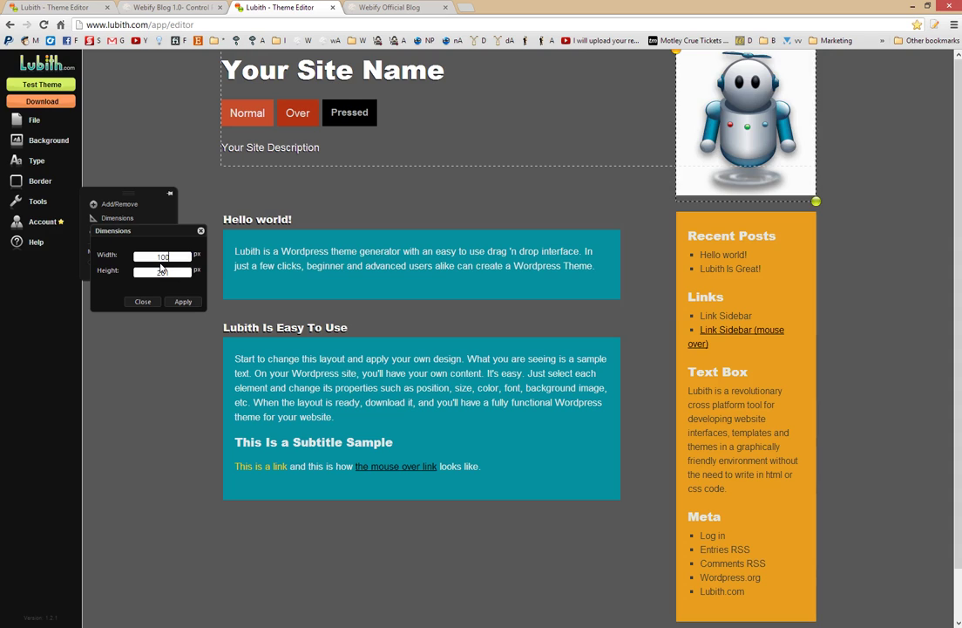
key(Return)
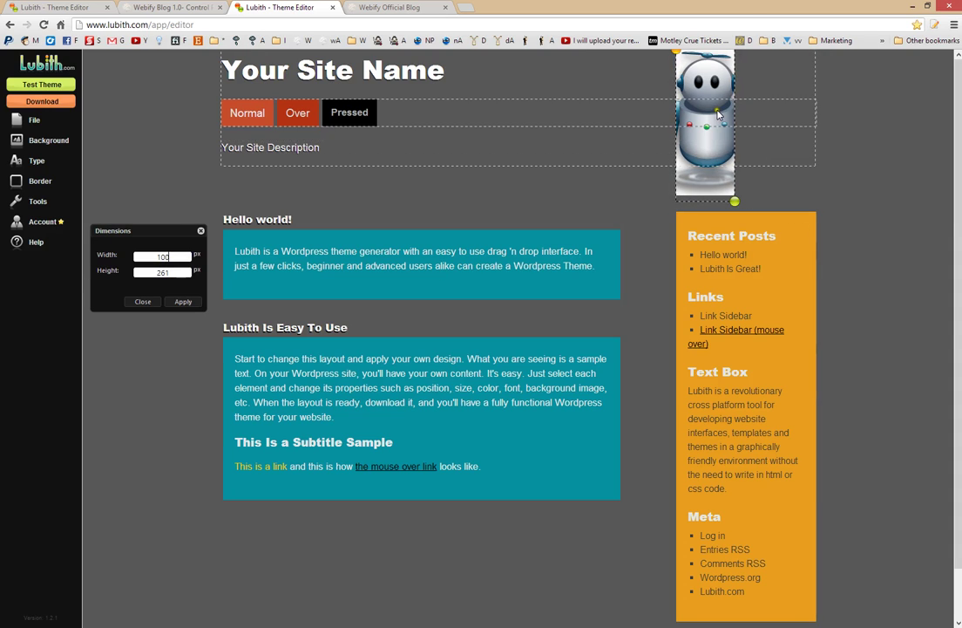
drag(159, 256, 120, 258)
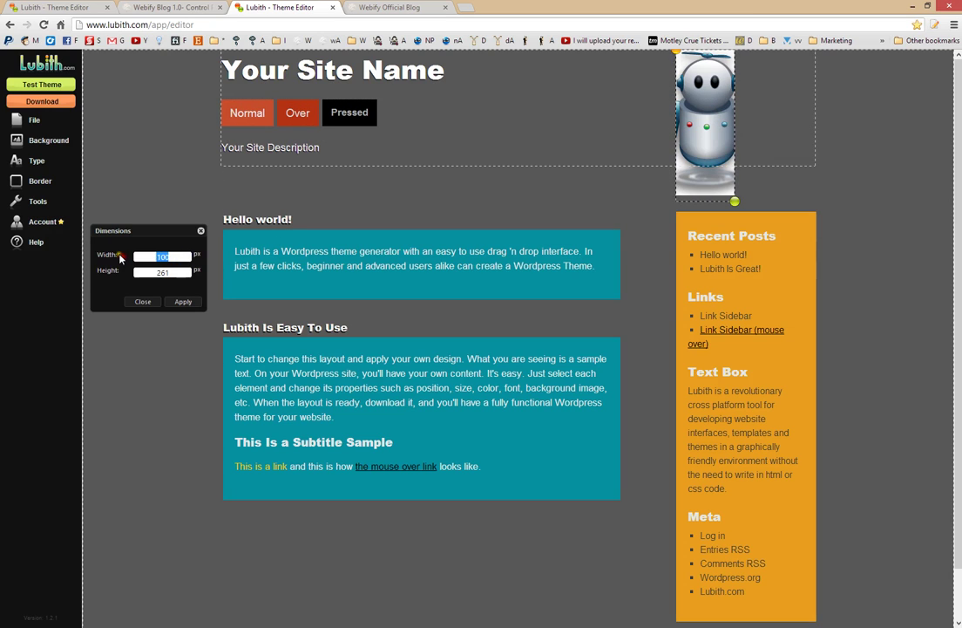
text(240)
key(Return)
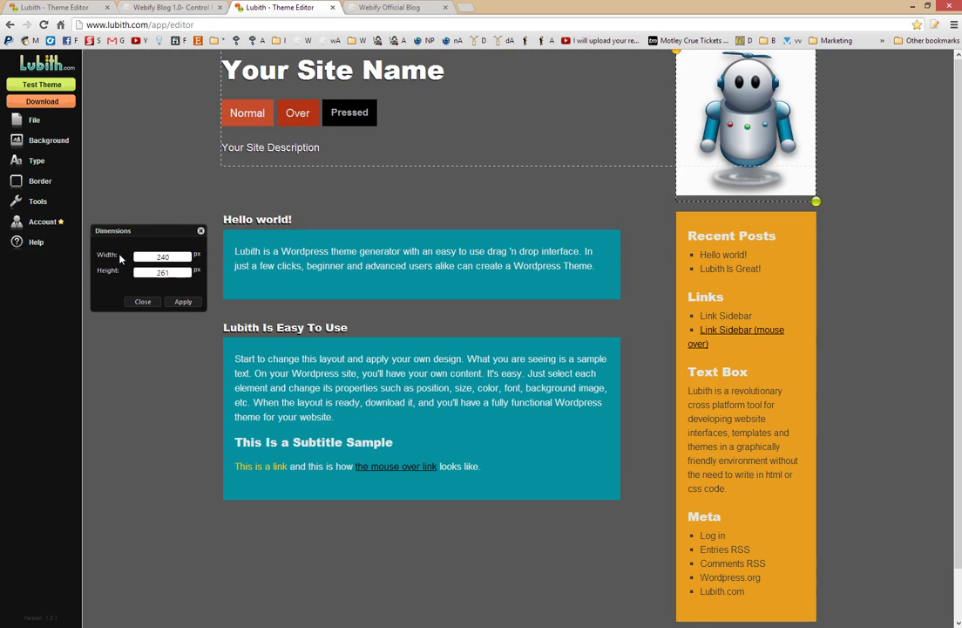
click(811, 237)
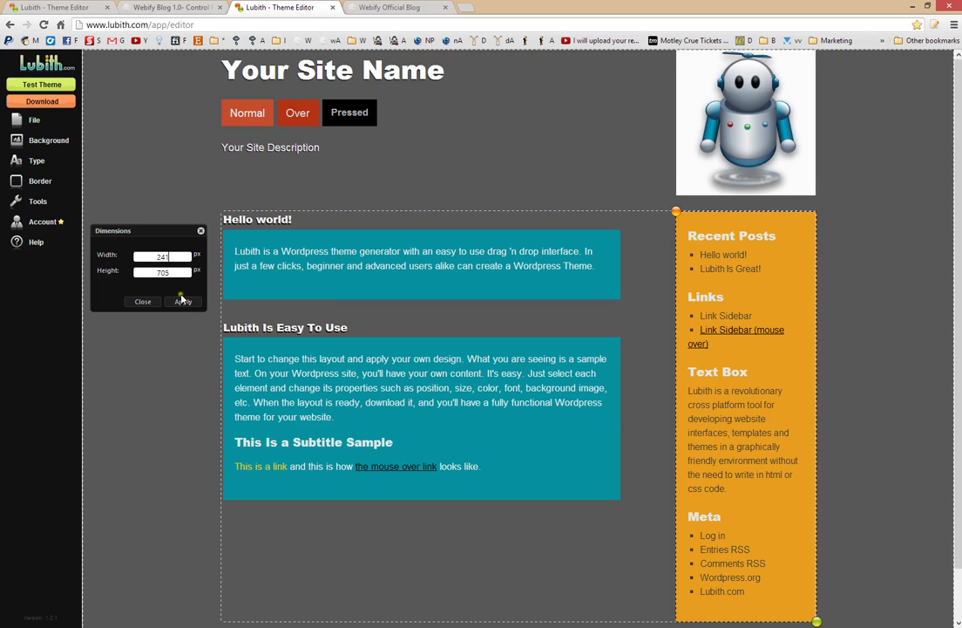
click(785, 179)
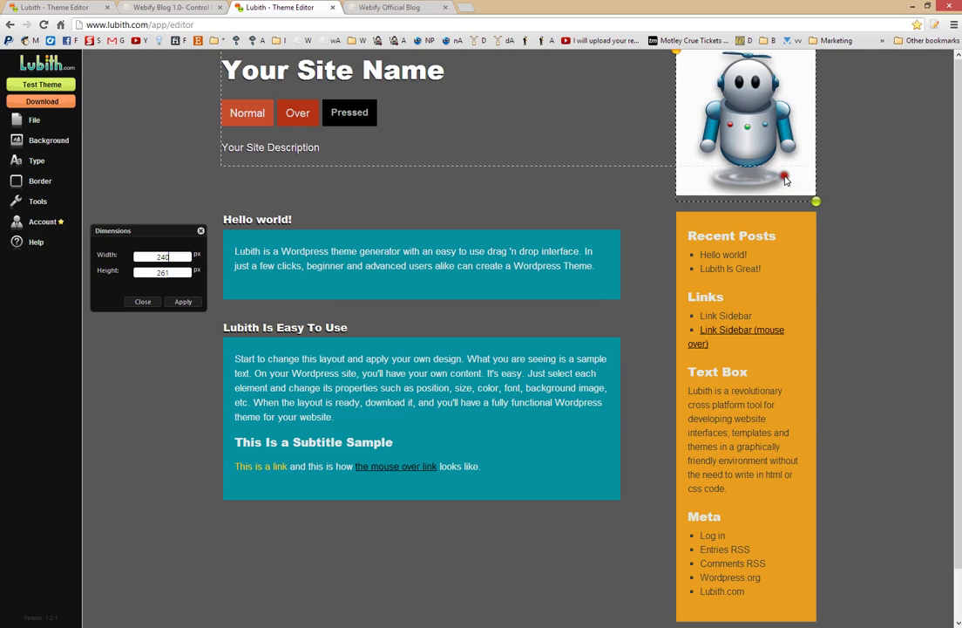
click(183, 302)
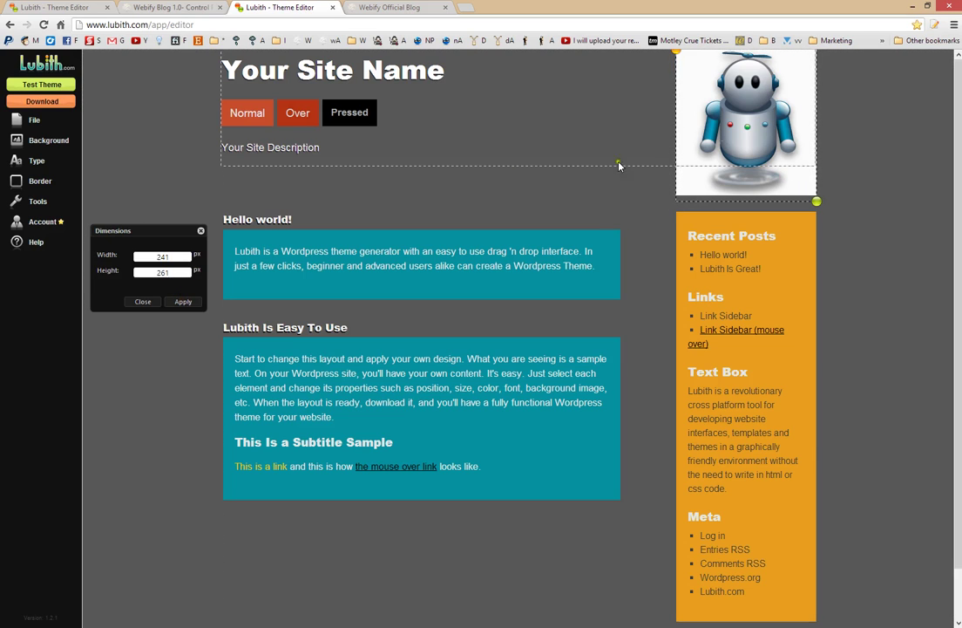
click(860, 232)
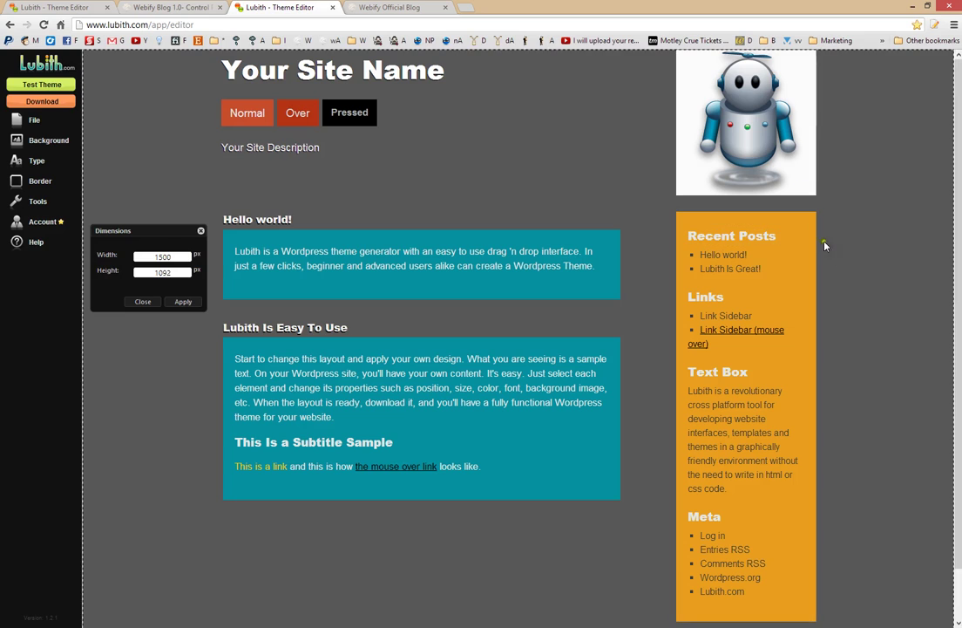
click(200, 231)
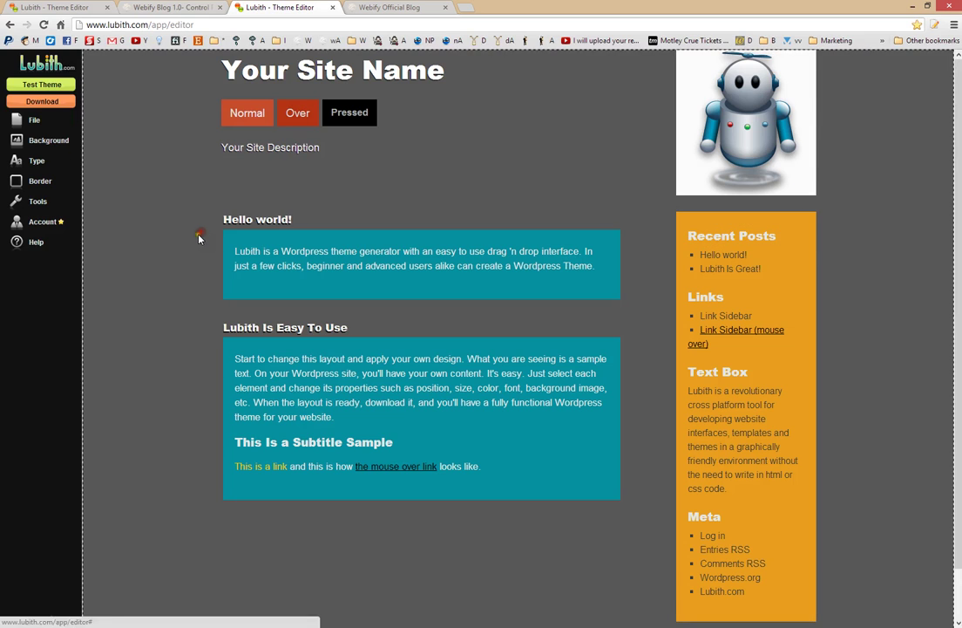